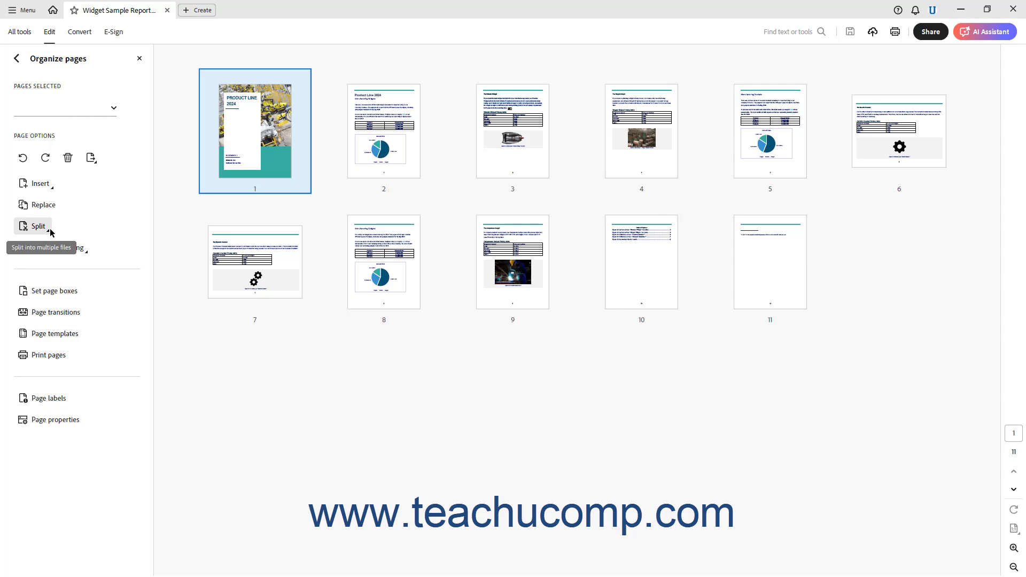
Step: Set the document to split by top level bookmarks
{"action": "left_click", "coordinate": [50, 231]}
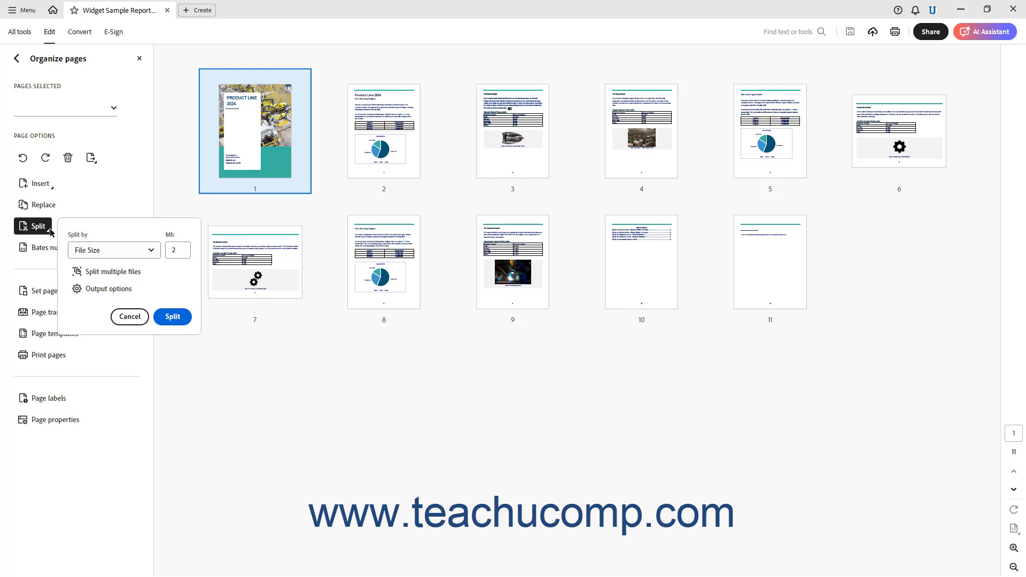
{"action": "left_click", "coordinate": [151, 252]}
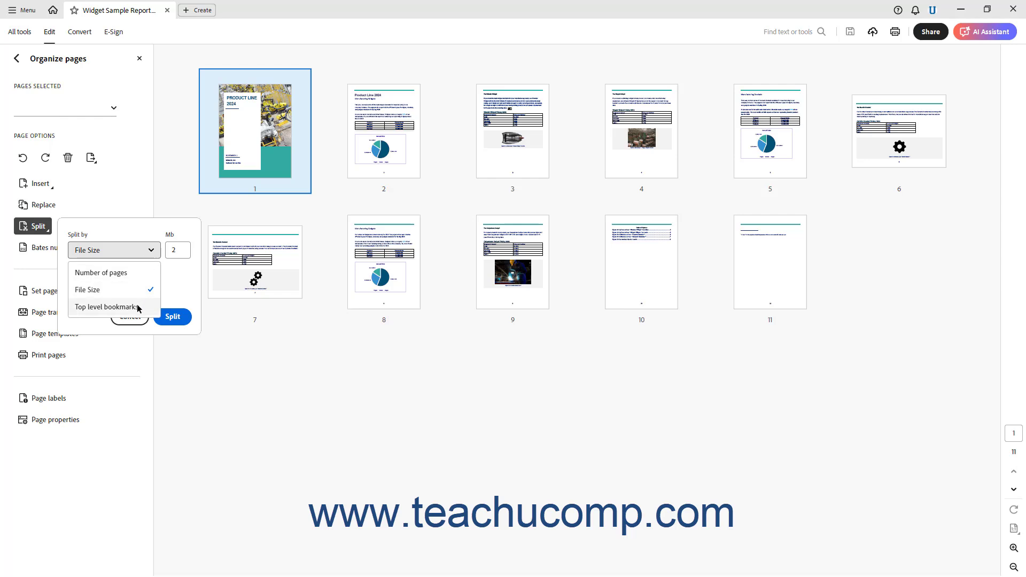
{"action": "left_click", "coordinate": [143, 272]}
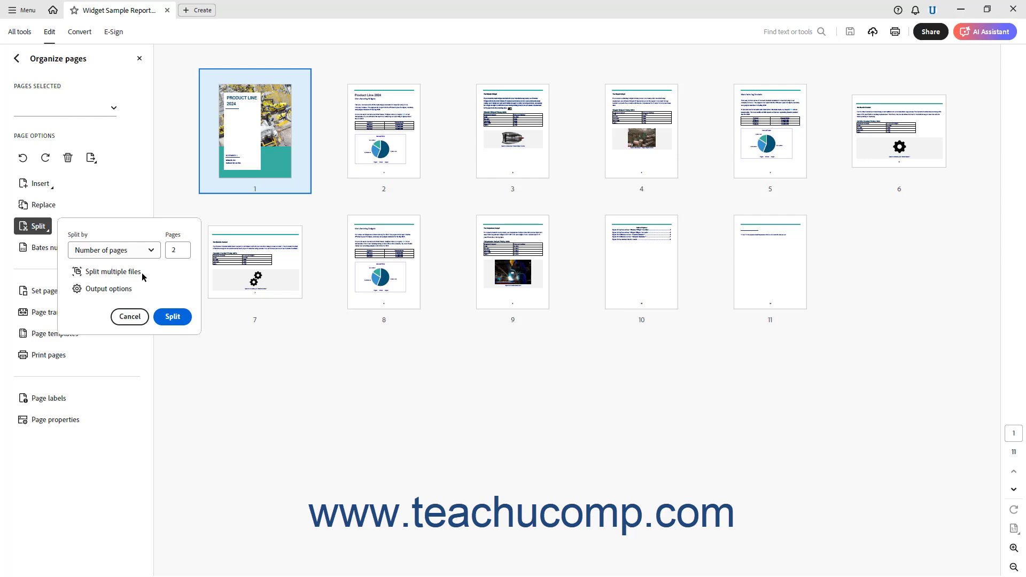
{"action": "left_click", "coordinate": [179, 253]}
{"action": "left_click", "coordinate": [150, 250]}
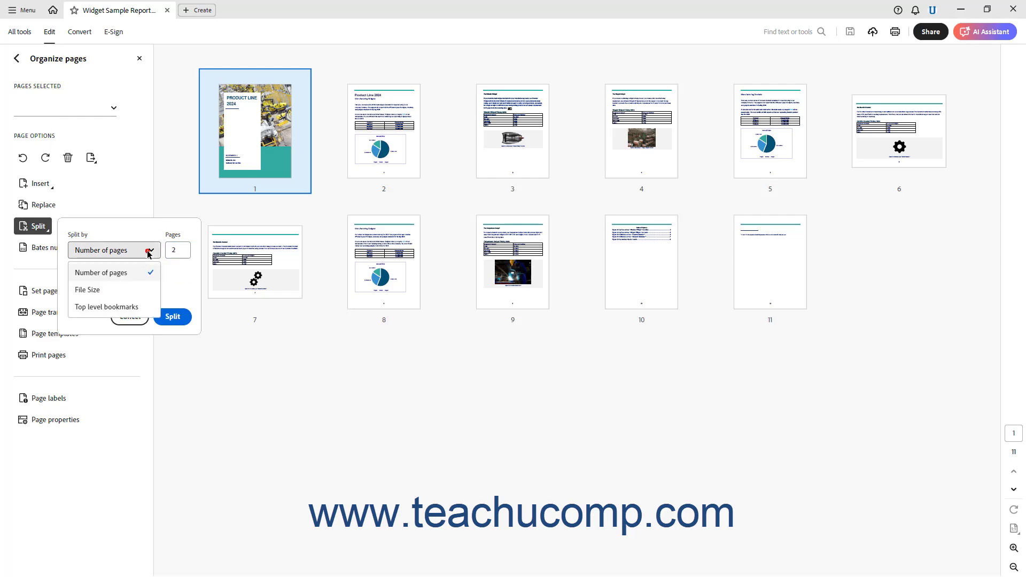
{"action": "left_click", "coordinate": [131, 289]}
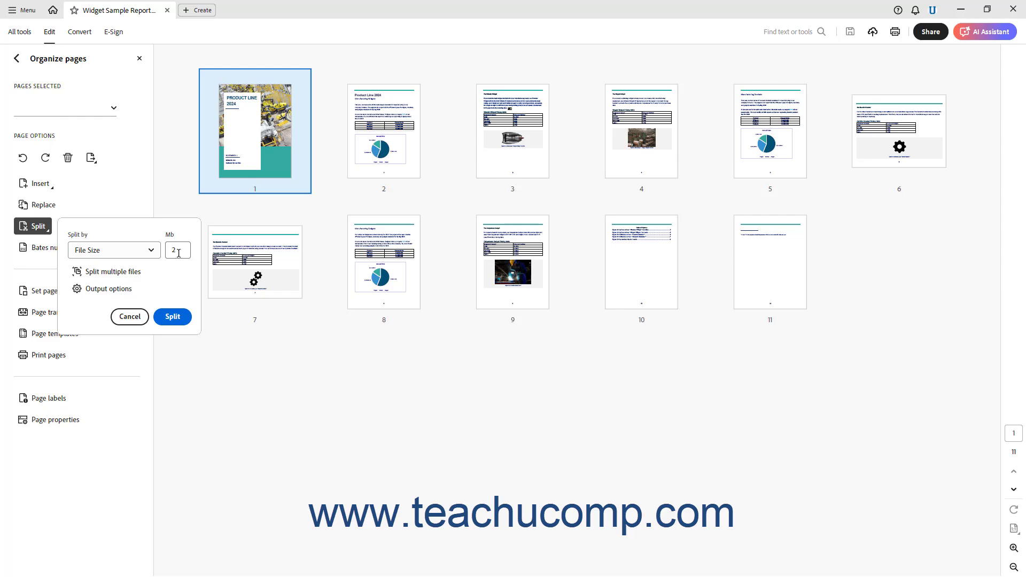
{"action": "left_click", "coordinate": [179, 254]}
{"action": "left_click", "coordinate": [144, 250]}
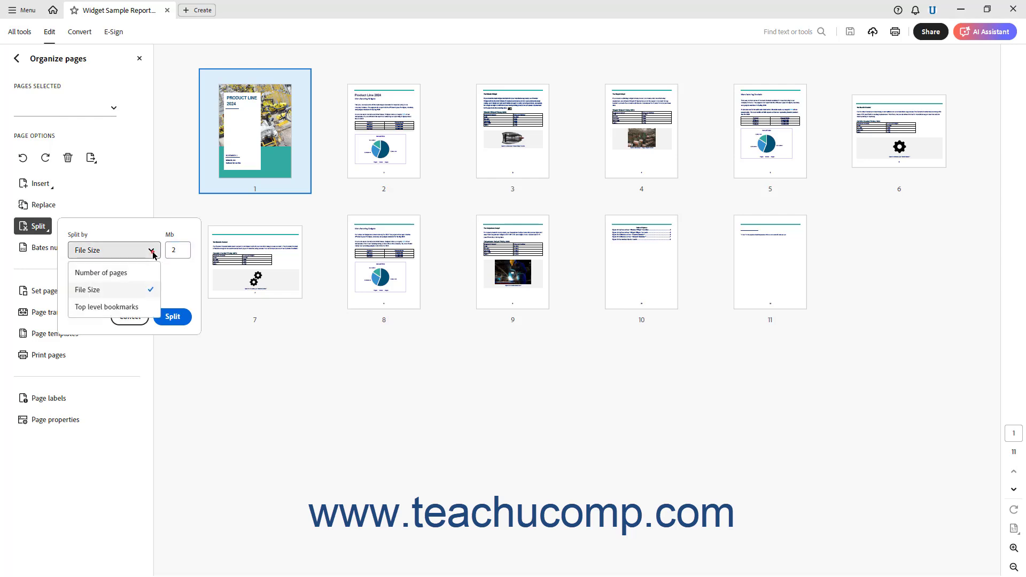
{"action": "left_click", "coordinate": [136, 305]}
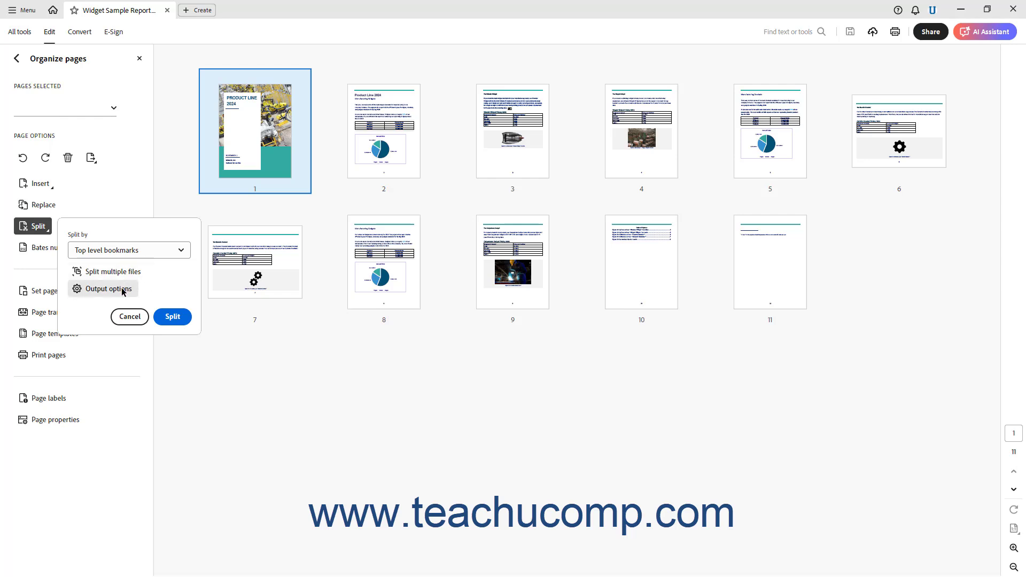
Step: In the split's output options, choose the Export Results folder inside Pictures as the target folder on the computer
{"action": "left_click", "coordinate": [123, 289]}
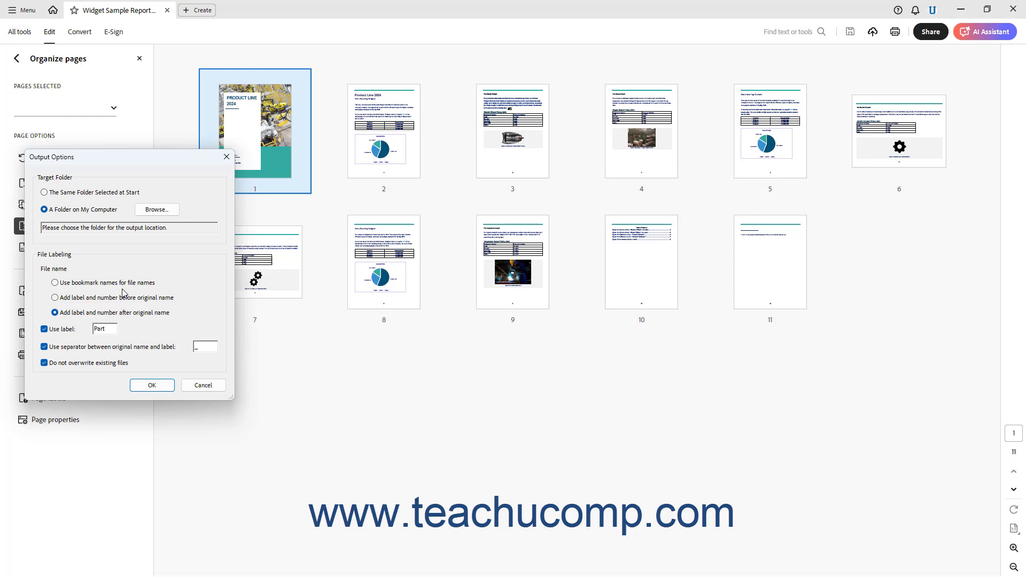
{"action": "left_click", "coordinate": [59, 194]}
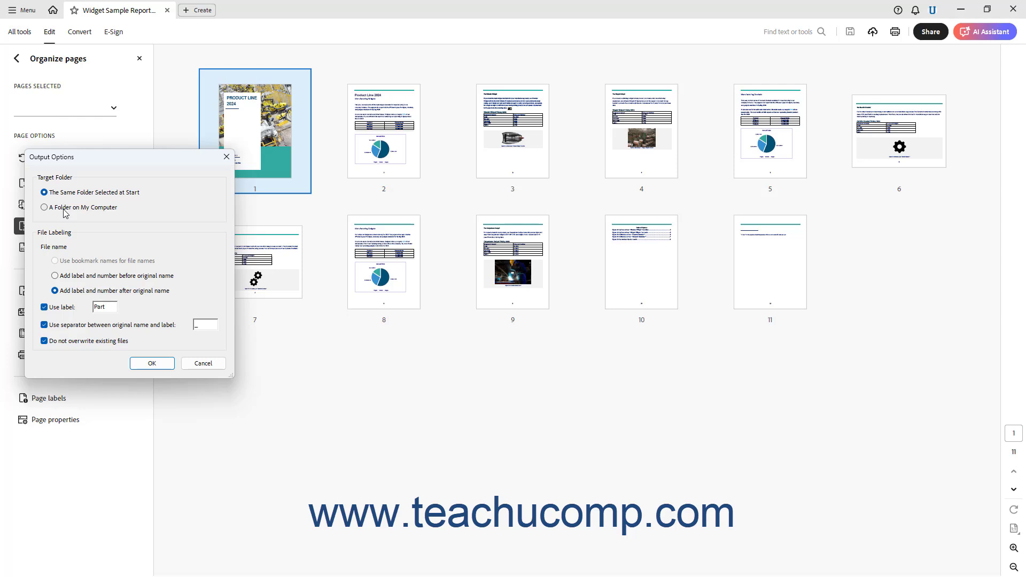
{"action": "left_click", "coordinate": [64, 208]}
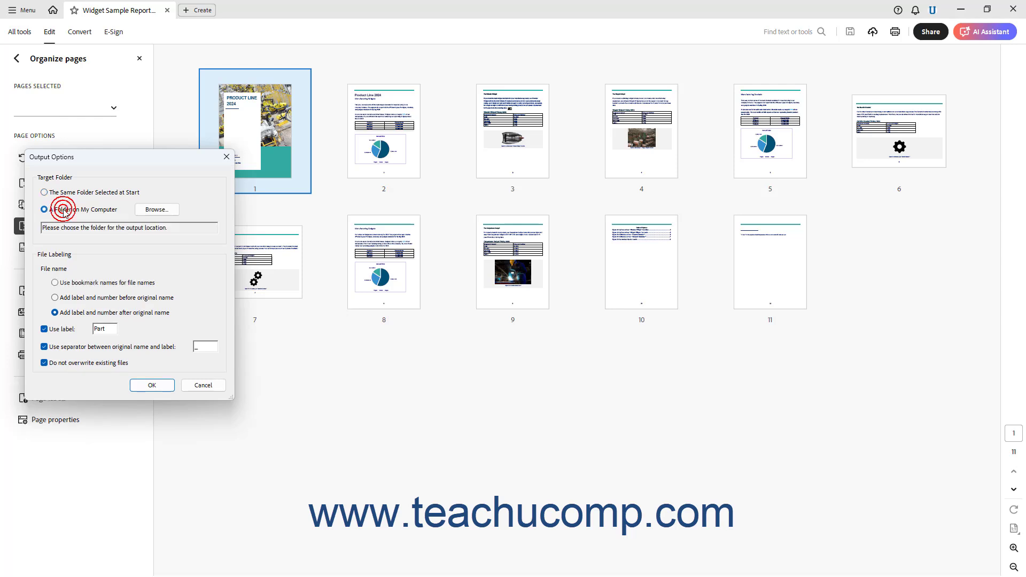
{"action": "left_click", "coordinate": [168, 214]}
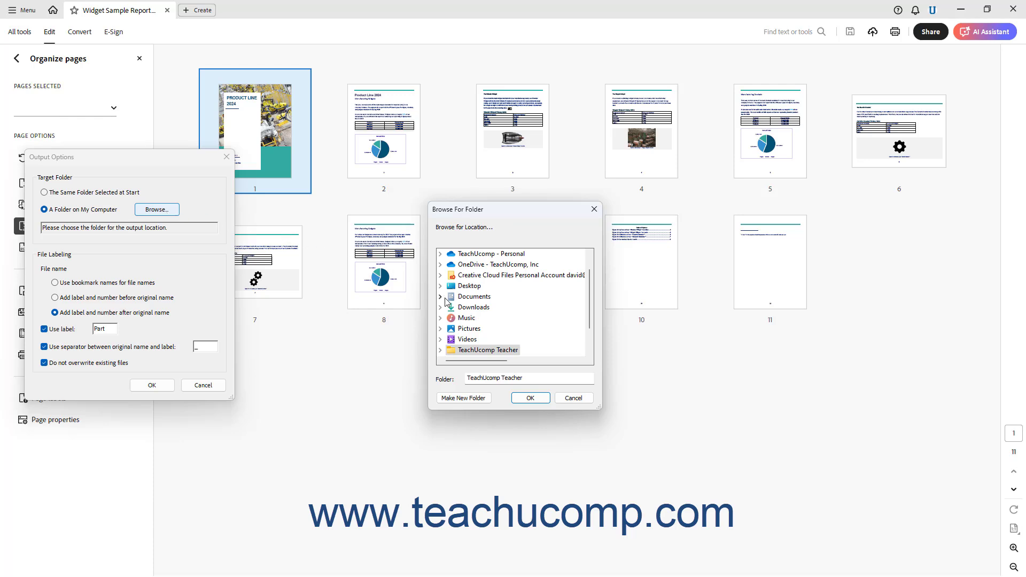
{"action": "left_click", "coordinate": [440, 328]}
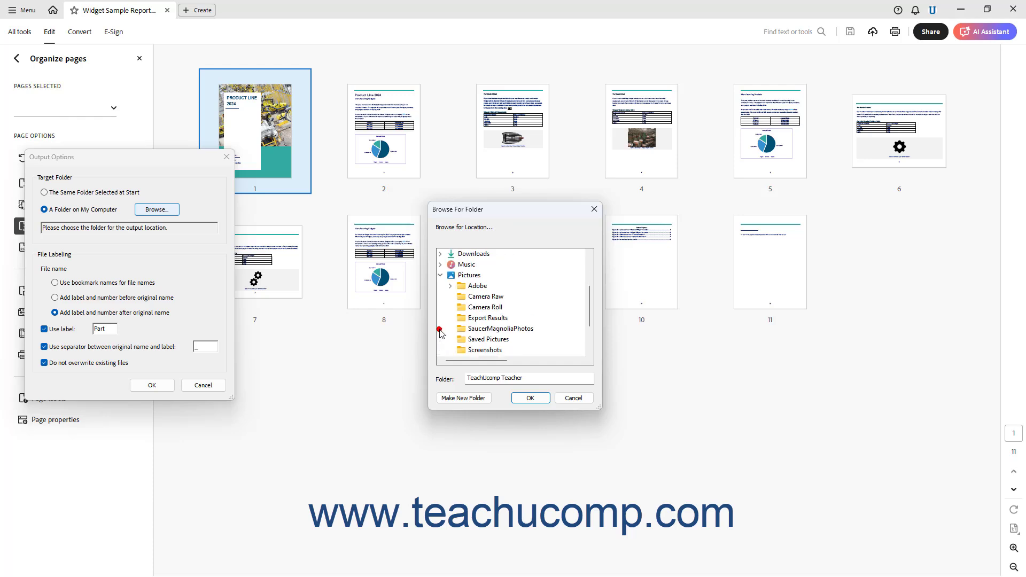
{"action": "left_click", "coordinate": [480, 320]}
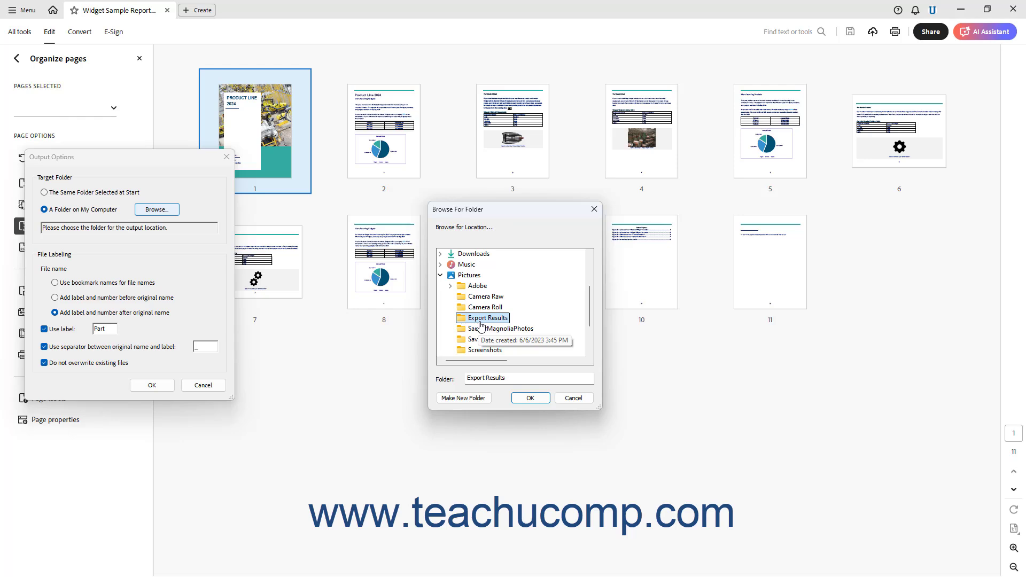
{"action": "left_click", "coordinate": [526, 399]}
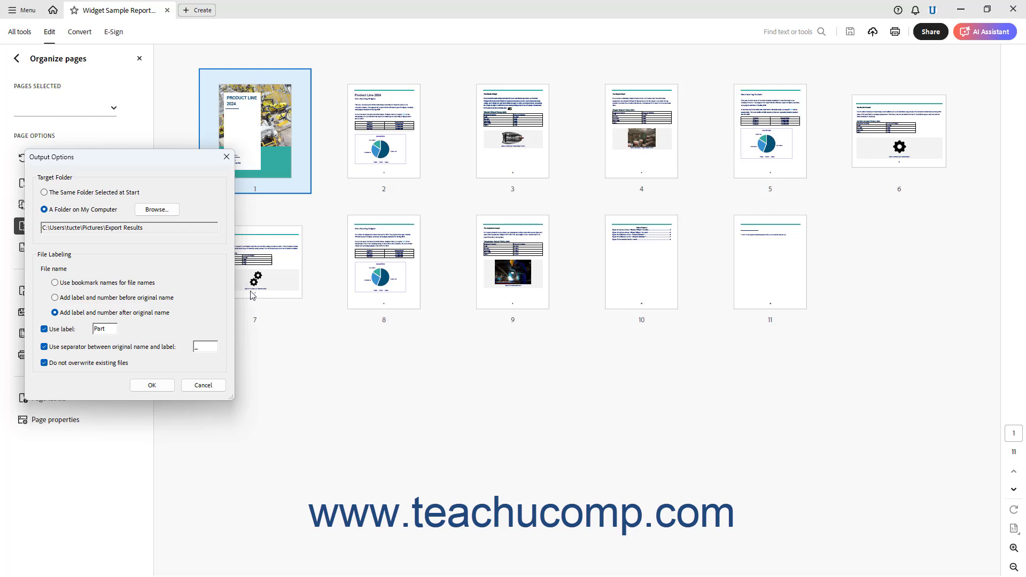
Step: Set the file labeling to use bookmark names for the split files' names
{"action": "left_click", "coordinate": [57, 283]}
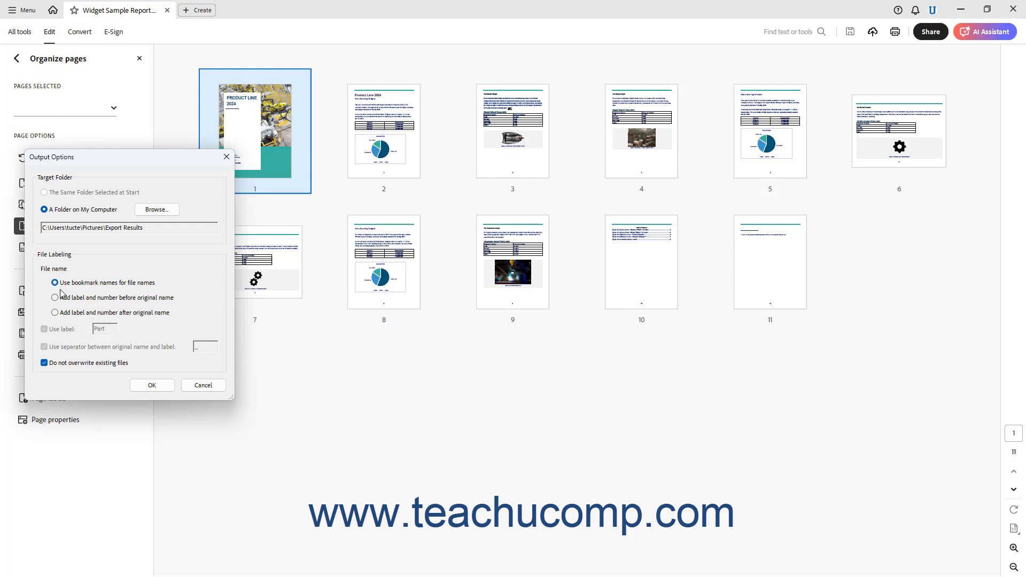
{"action": "left_click", "coordinate": [65, 300]}
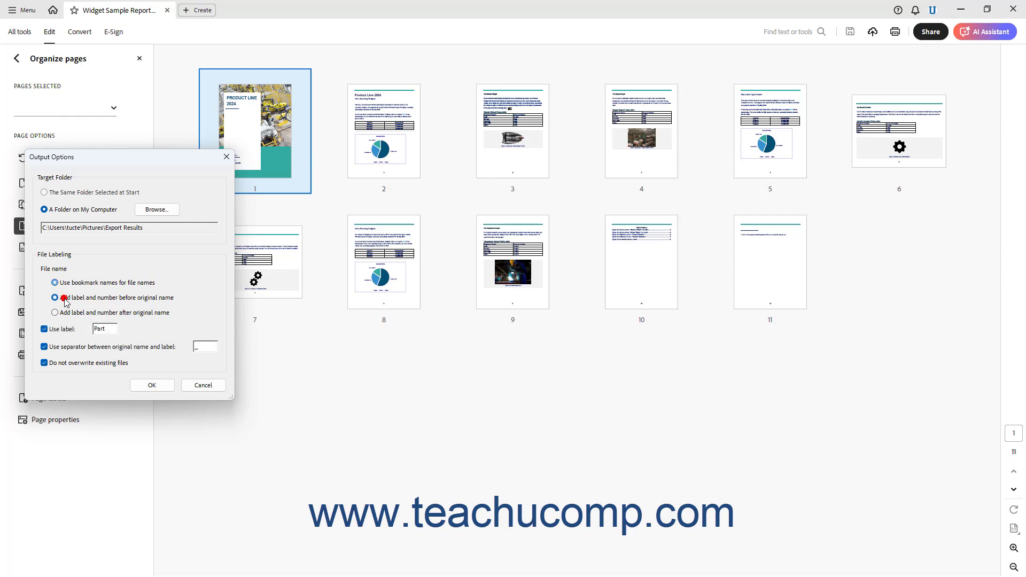
{"action": "left_click", "coordinate": [62, 314]}
{"action": "left_click", "coordinate": [107, 331]}
{"action": "left_click", "coordinate": [212, 348]}
{"action": "left_click", "coordinate": [58, 285]}
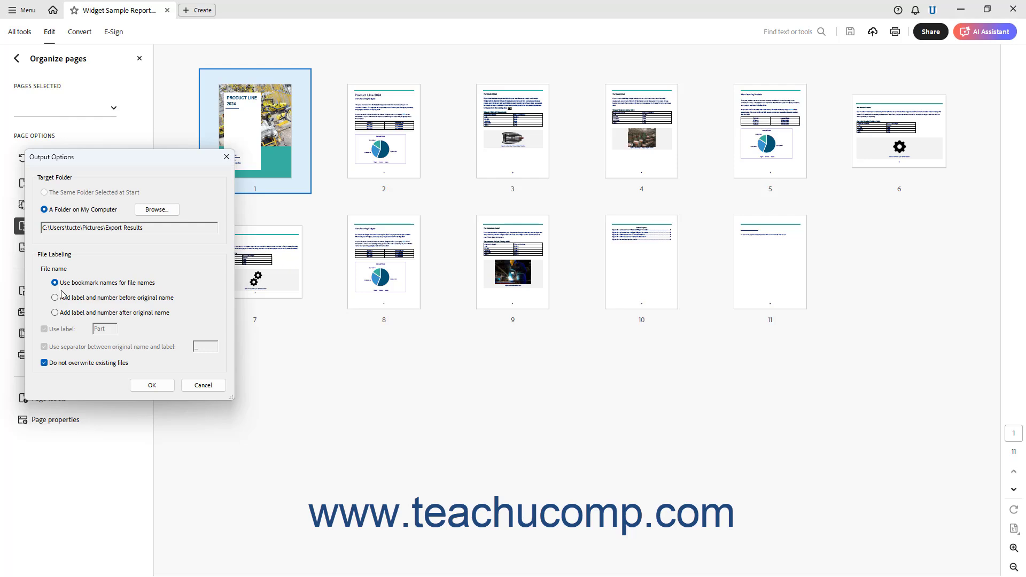
Step: Confirm the output options and split the widget report into separate documents
{"action": "left_click", "coordinate": [147, 385]}
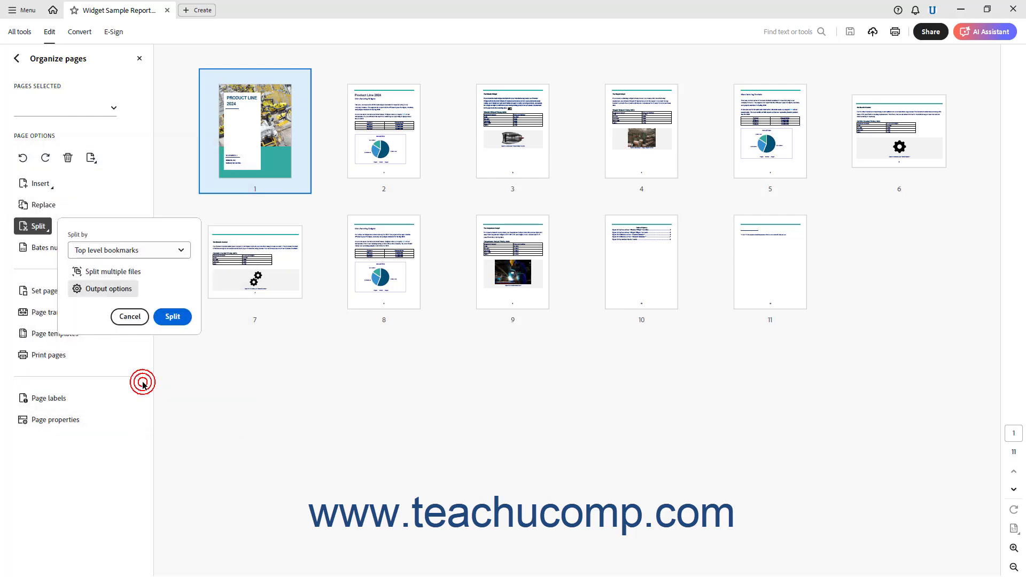
{"action": "left_click", "coordinate": [172, 317]}
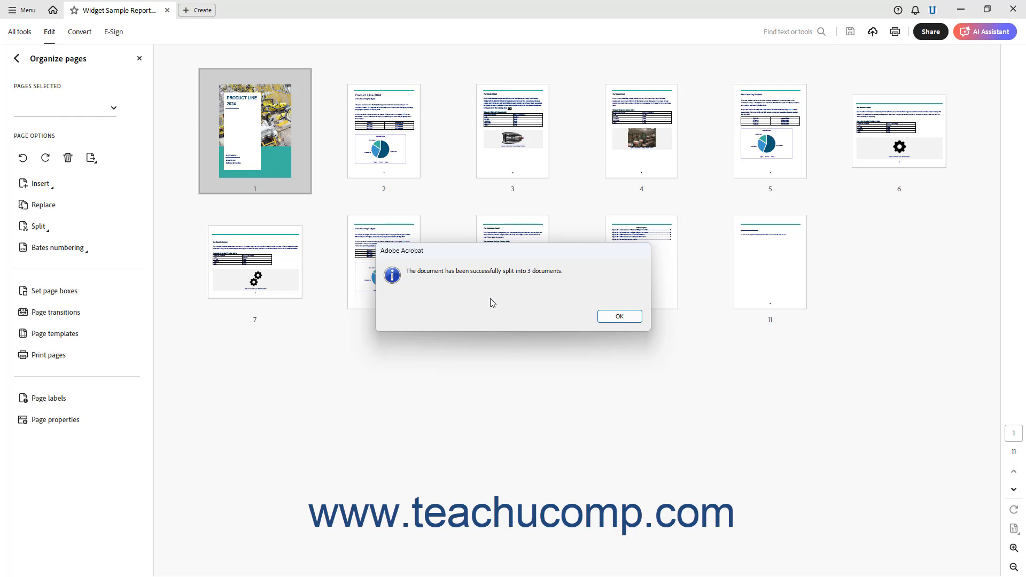
{"action": "left_click", "coordinate": [613, 318]}
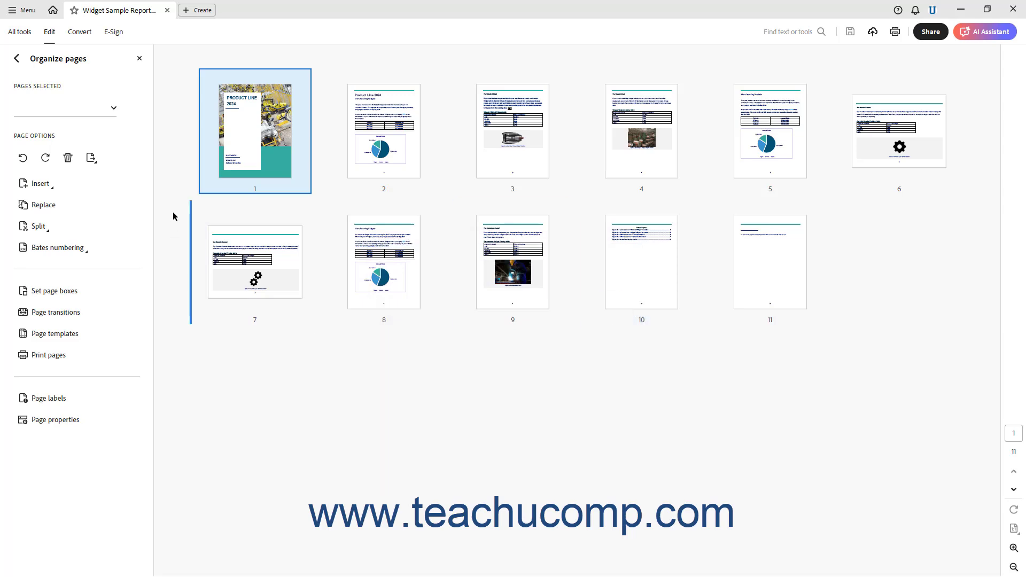
Step: Close the widget report and open the Saucer Magnolias PDF
{"action": "left_click", "coordinate": [20, 32]}
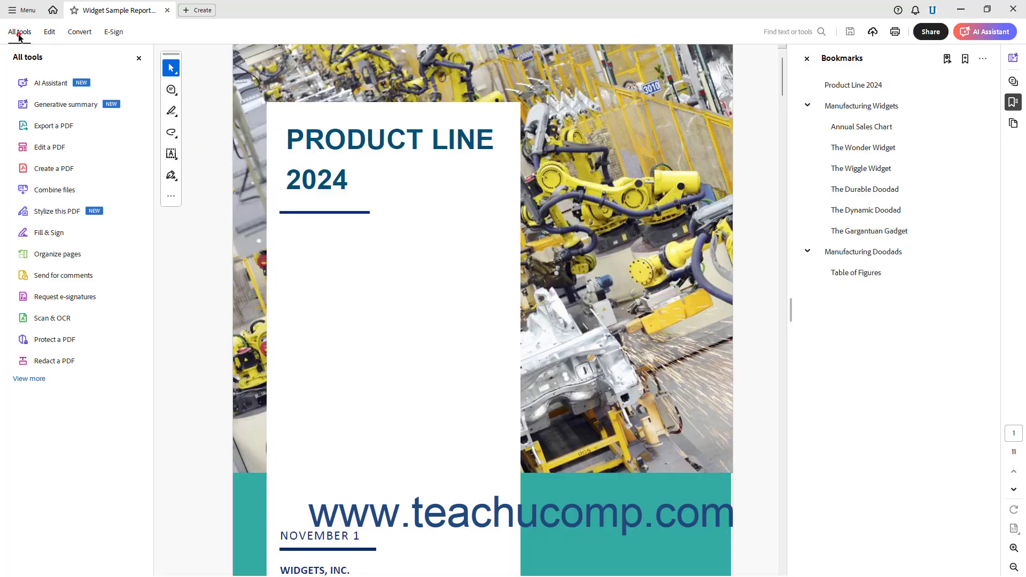
{"action": "left_click", "coordinate": [168, 10]}
{"action": "double_click", "coordinate": [183, 393]}
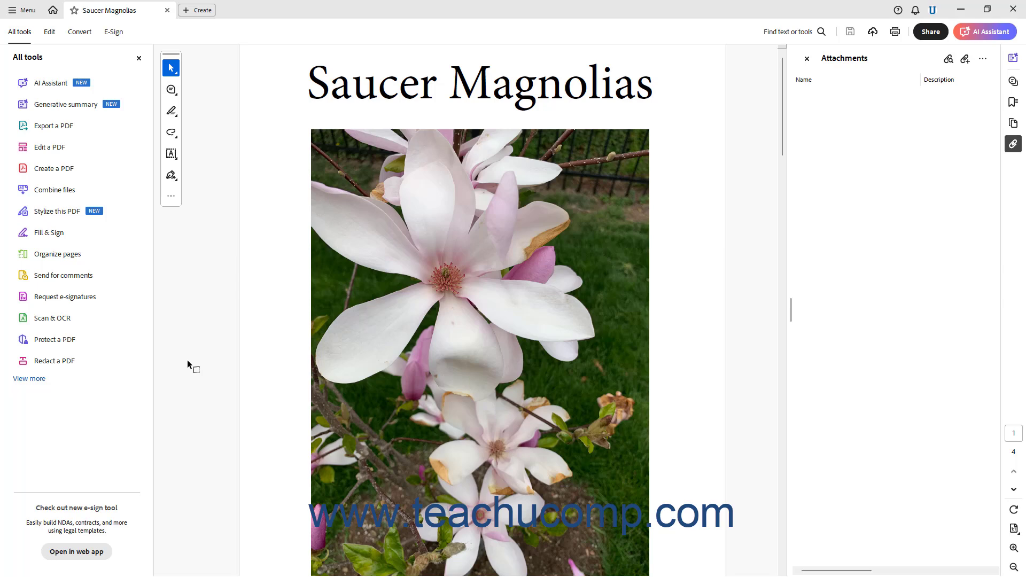
Step: Open the Split Documents dialog for splitting multiple files, starting from the Saucer Magnolias pages
{"action": "left_click", "coordinate": [67, 263]}
{"action": "left_click", "coordinate": [47, 227]}
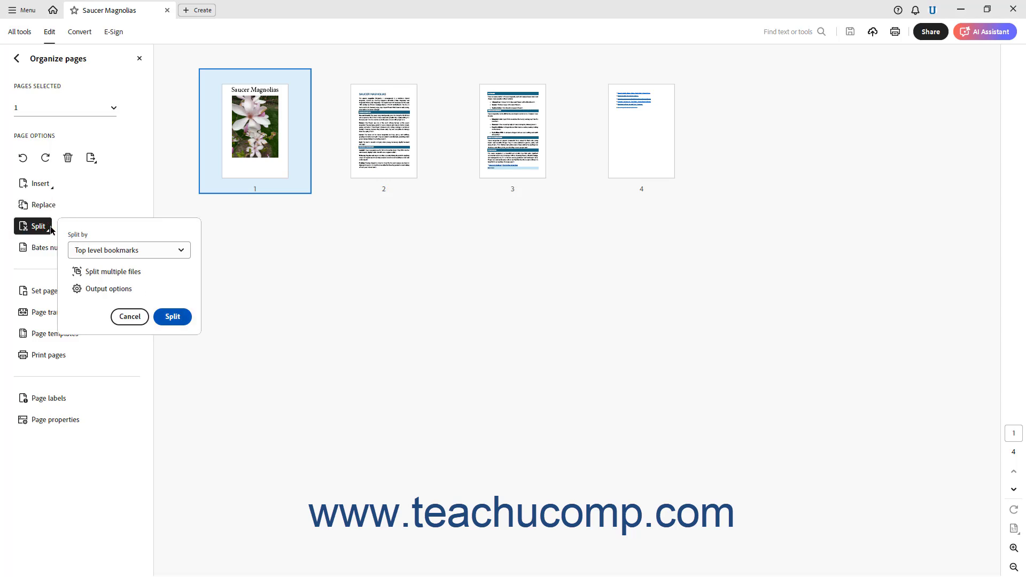
{"action": "left_click", "coordinate": [108, 273]}
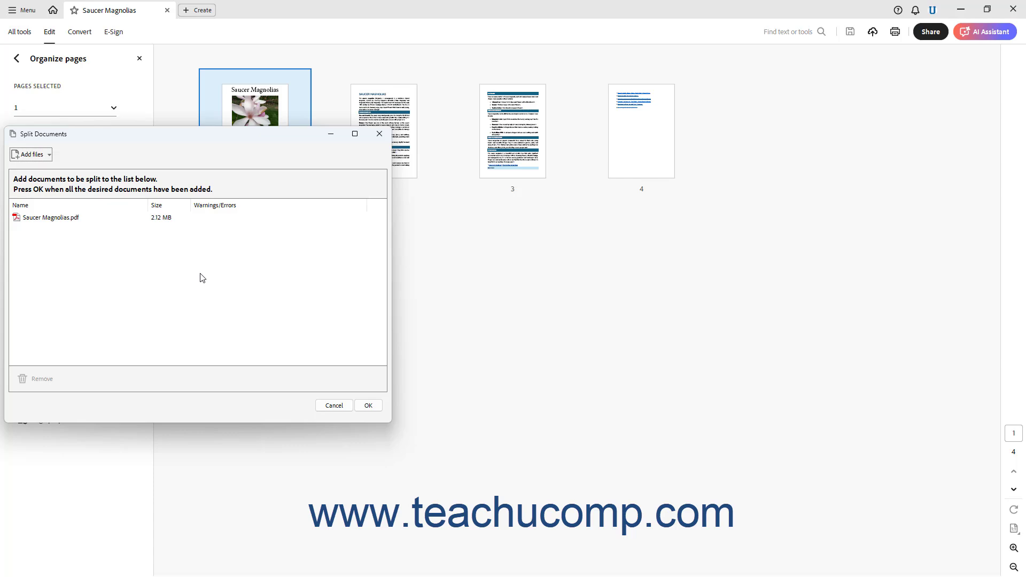
Step: Add My New Presentation- PDF Copy.pdf from the Documents folder to the list of documents to split
{"action": "left_click", "coordinate": [43, 158]}
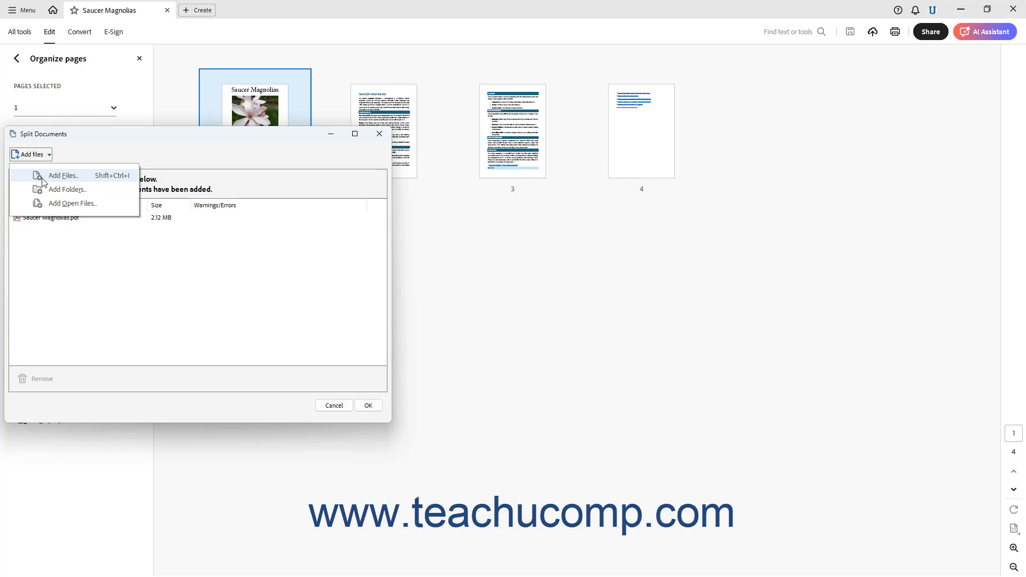
{"action": "left_click", "coordinate": [43, 181]}
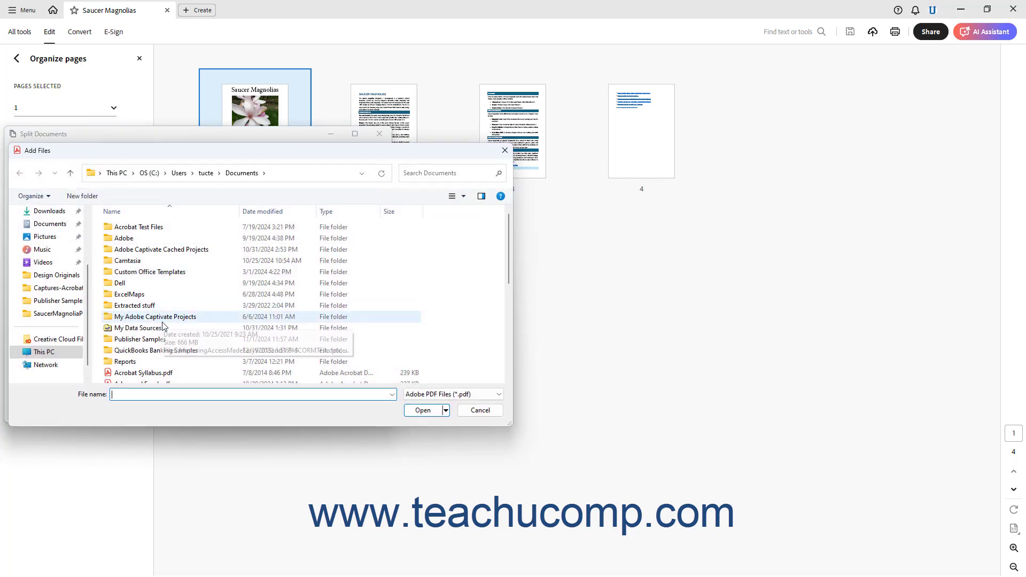
{"action": "scroll", "coordinate": [161, 318], "scroll_direction": "down", "scroll_amount": 2}
{"action": "scroll", "coordinate": [163, 324], "scroll_direction": "down", "scroll_amount": 2}
{"action": "left_click", "coordinate": [199, 355]}
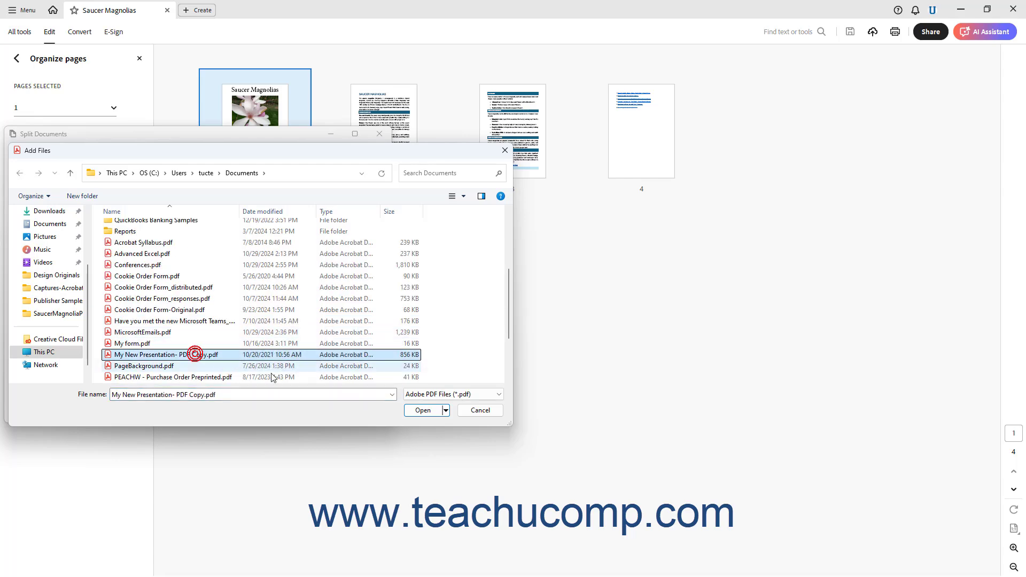
{"action": "left_click", "coordinate": [418, 411]}
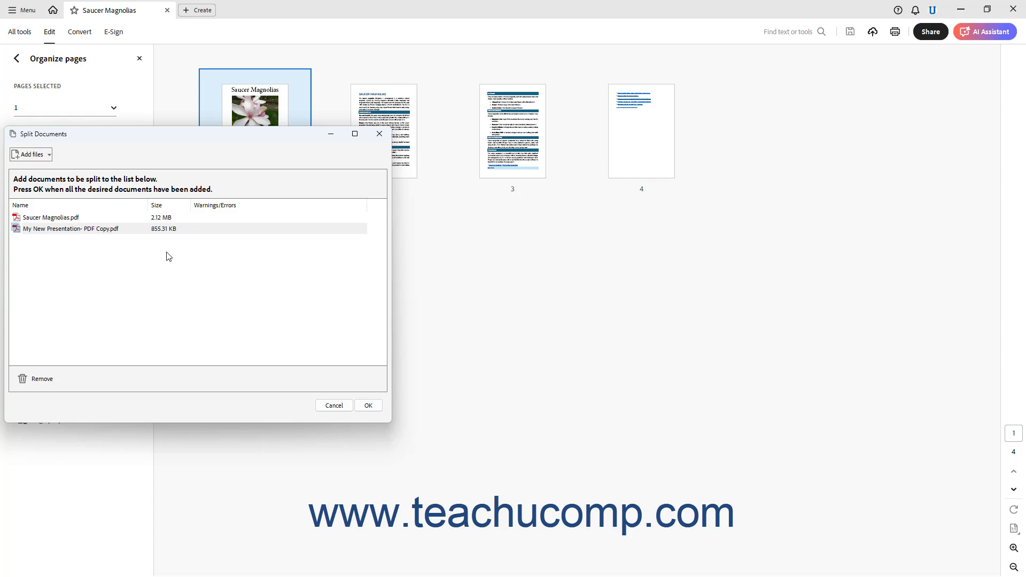
{"action": "left_click", "coordinate": [41, 155]}
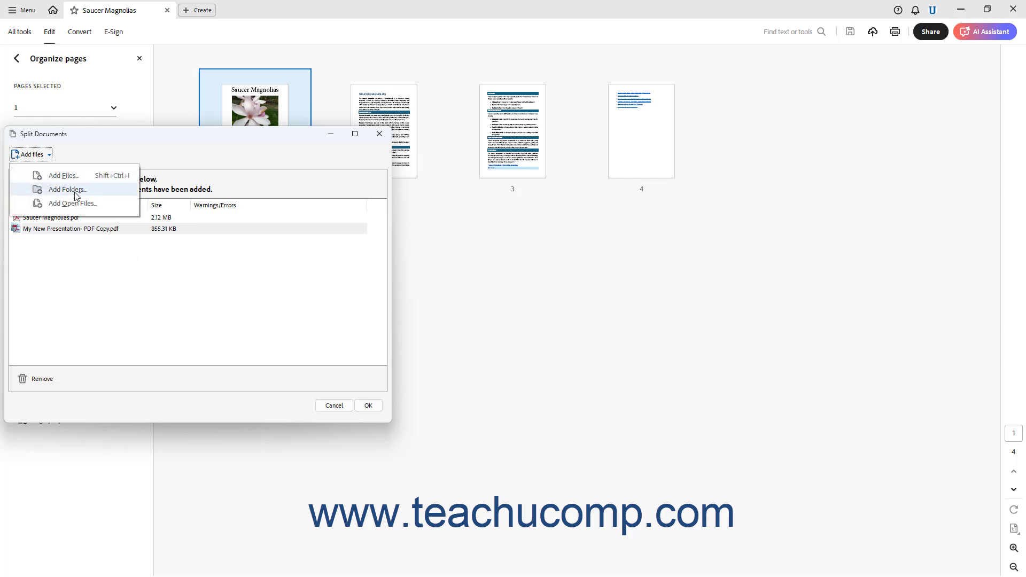
{"action": "left_click", "coordinate": [75, 193]}
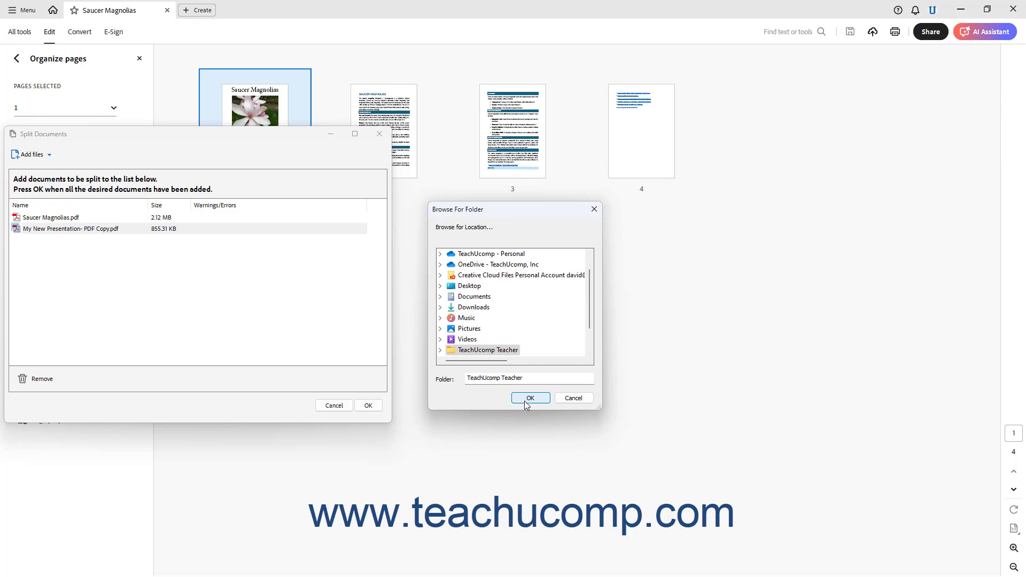
{"action": "left_click", "coordinate": [581, 402]}
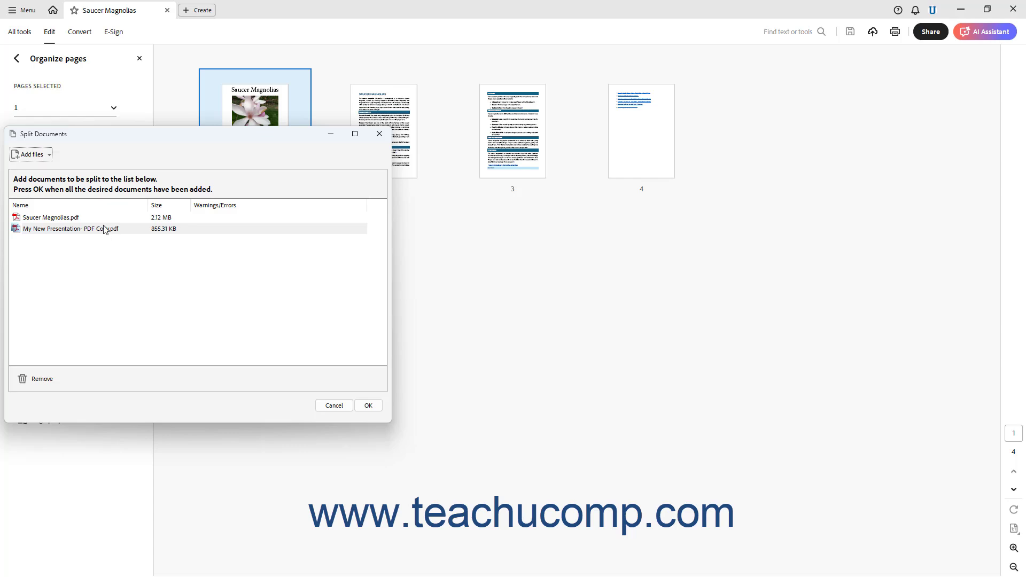
{"action": "left_click", "coordinate": [46, 158]}
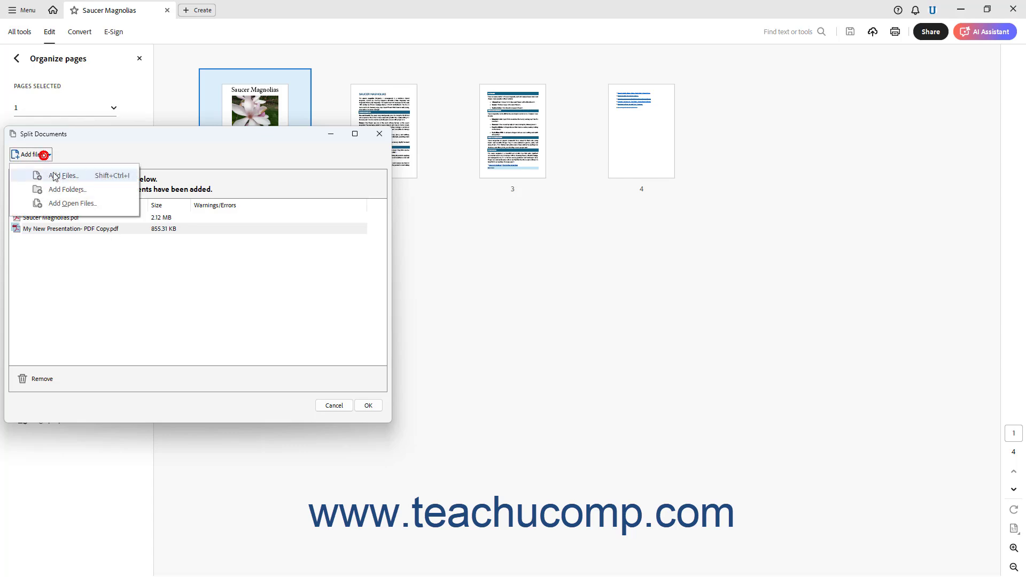
{"action": "left_click", "coordinate": [74, 205]}
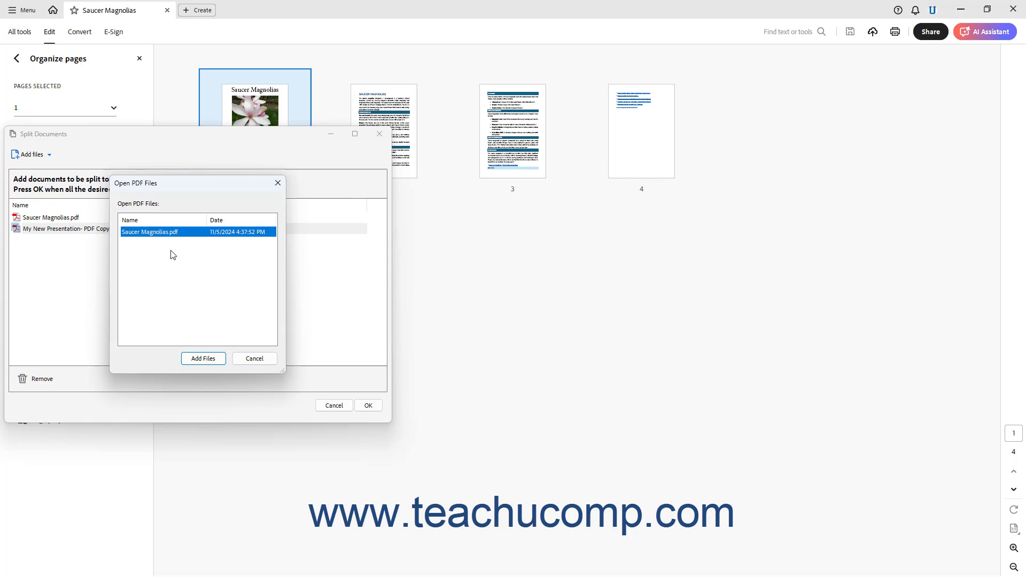
{"action": "left_click", "coordinate": [251, 358]}
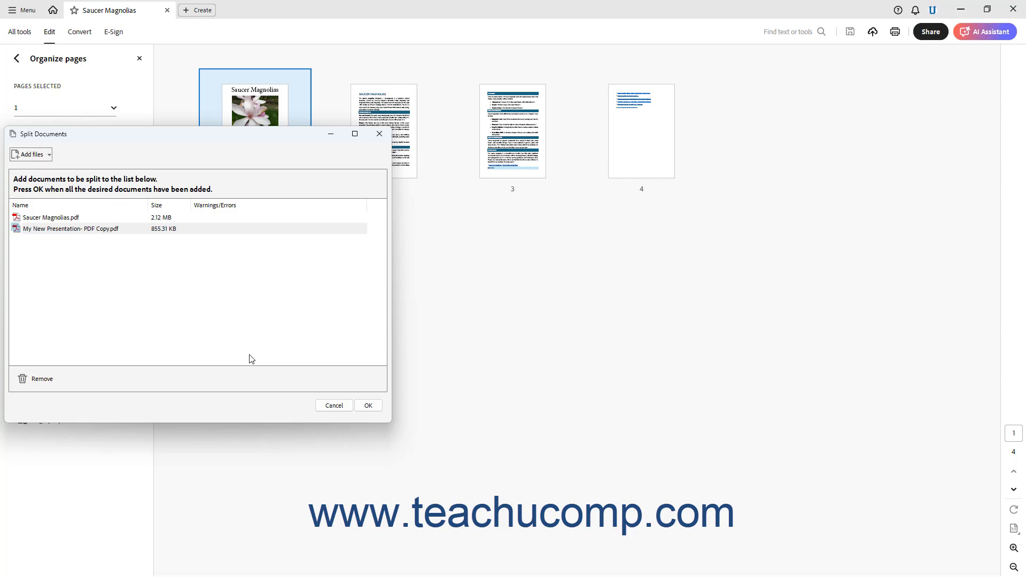
Step: Remove My New Presentation- PDF Copy.pdf from the list of documents to split, and cancel the multiple-file split
{"action": "left_click", "coordinate": [117, 230]}
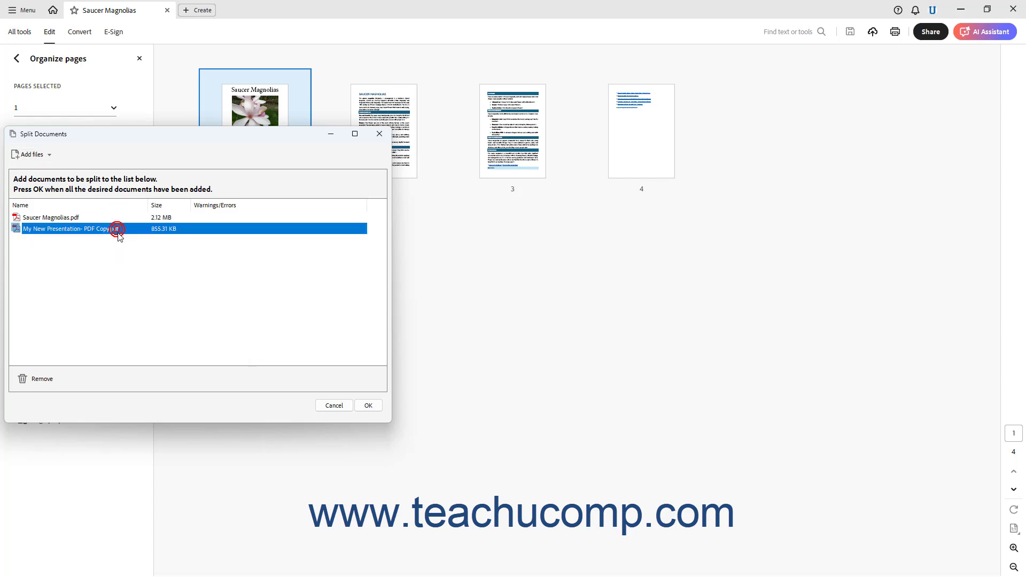
{"action": "left_click", "coordinate": [49, 381]}
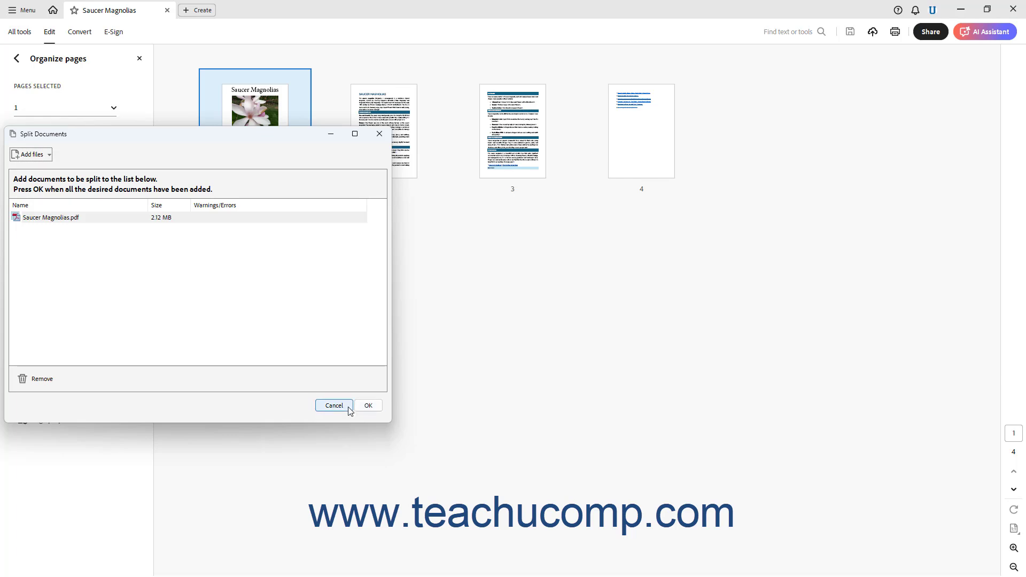
{"action": "left_click", "coordinate": [332, 410]}
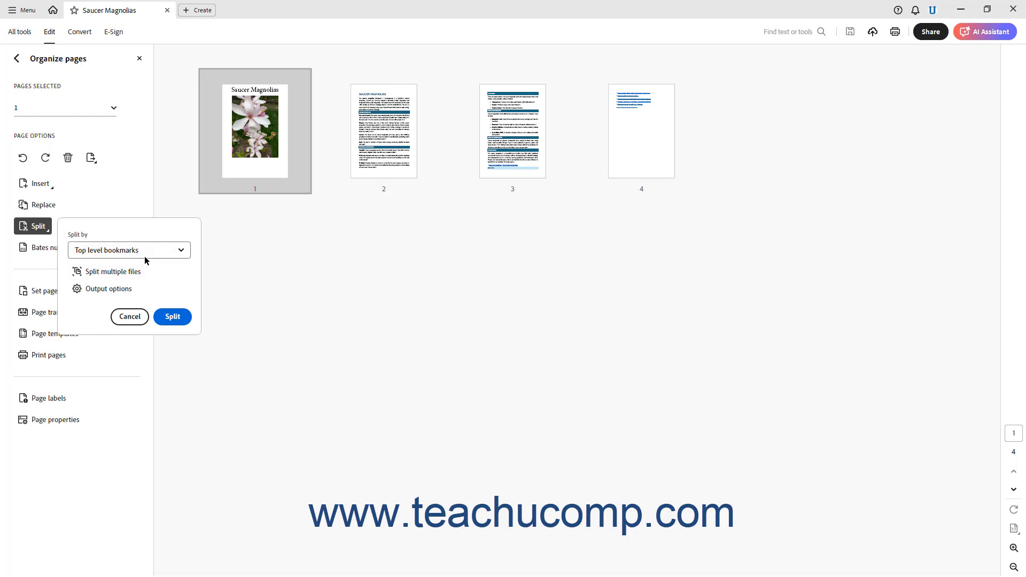
Step: Set the split to be by number of pages, with 1 page per resulting document
{"action": "left_click", "coordinate": [181, 250]}
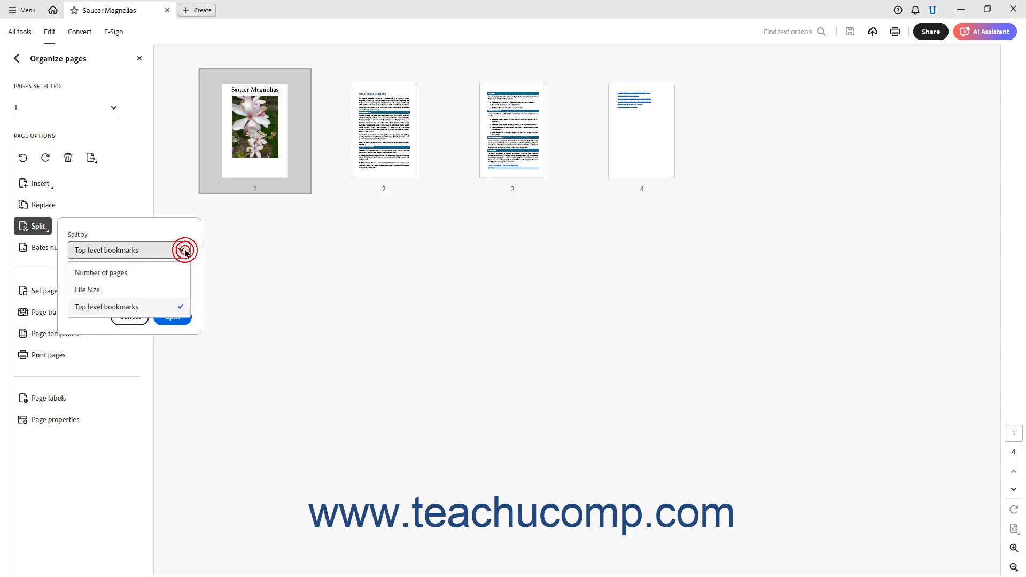
{"action": "left_click", "coordinate": [148, 274]}
{"action": "left_click_drag", "start_coordinate": [179, 249], "coordinate": [168, 247]}
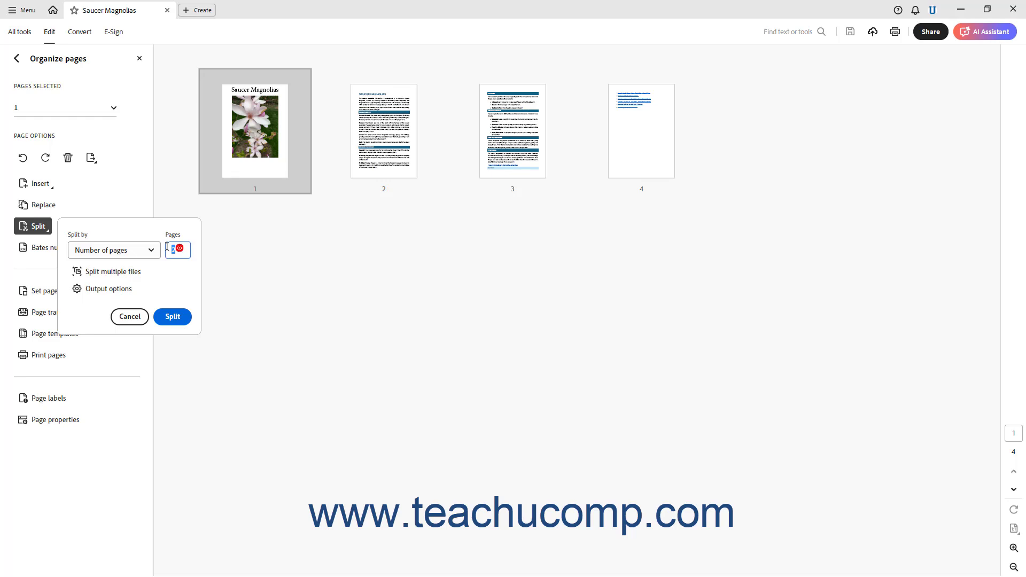
{"action": "type", "text": "1"}
Step: Set up splitting of multiple files and add My New Presentation- PDF Copy.pdf from the Documents folder alongside Saucer Magnolias.pdf
{"action": "left_click", "coordinate": [131, 272]}
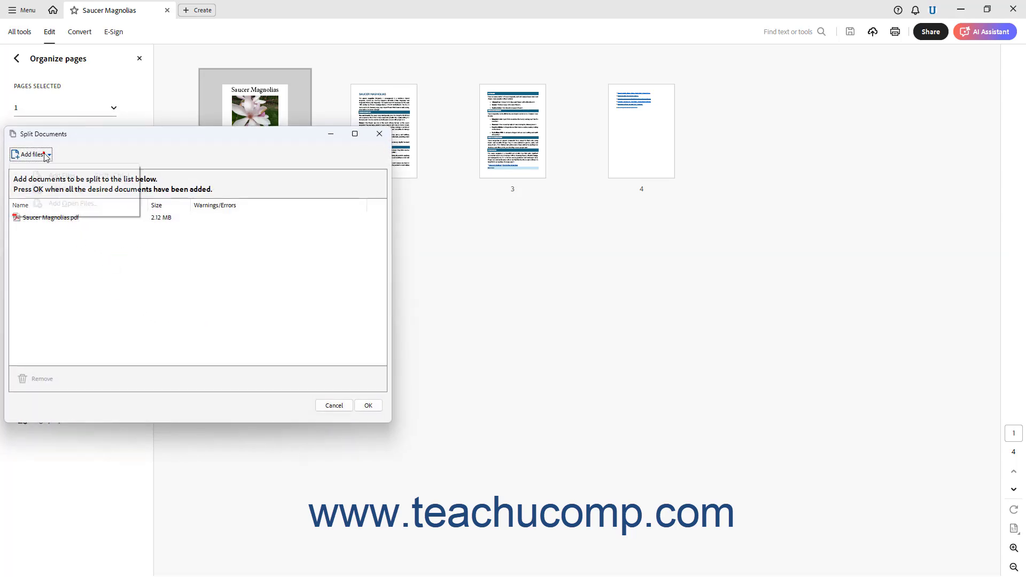
{"action": "left_click", "coordinate": [41, 154]}
{"action": "left_click", "coordinate": [56, 177]}
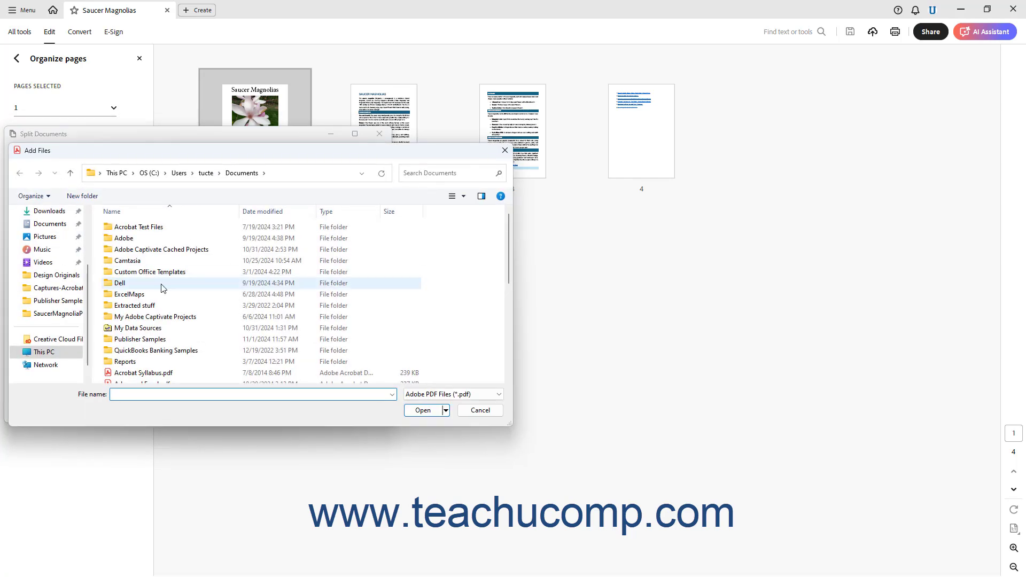
{"action": "scroll", "coordinate": [176, 321], "scroll_direction": "down", "scroll_amount": 5}
{"action": "left_click", "coordinate": [197, 278]}
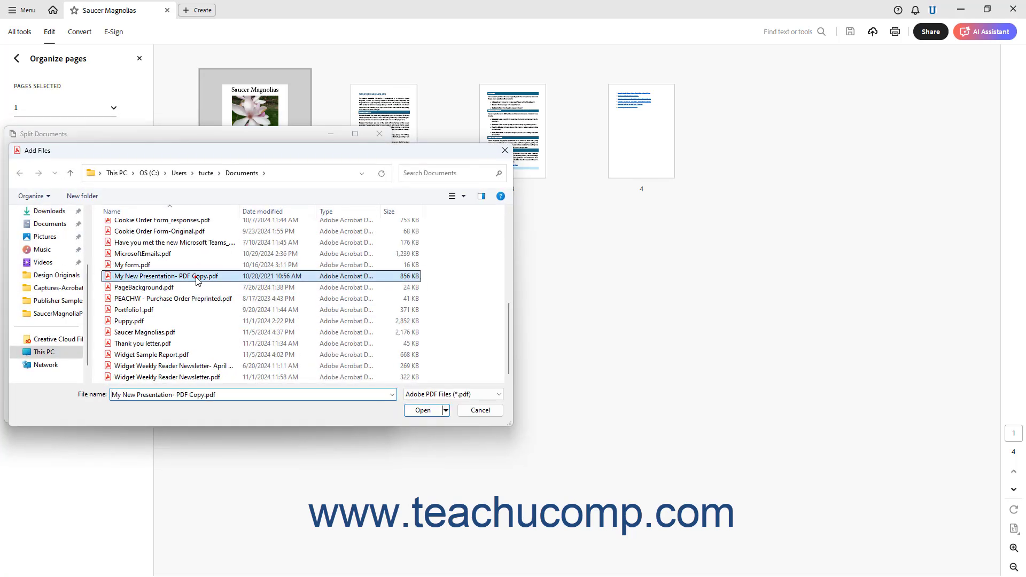
{"action": "left_click", "coordinate": [422, 410]}
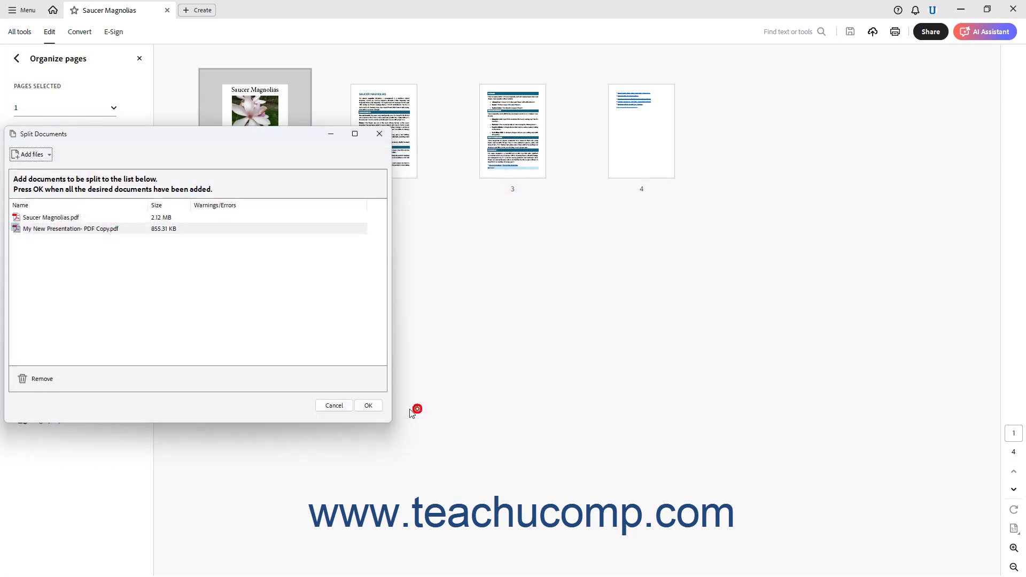
Step: Run the split on the listed documents, dismiss the completion message and close the split options
{"action": "left_click", "coordinate": [369, 405]}
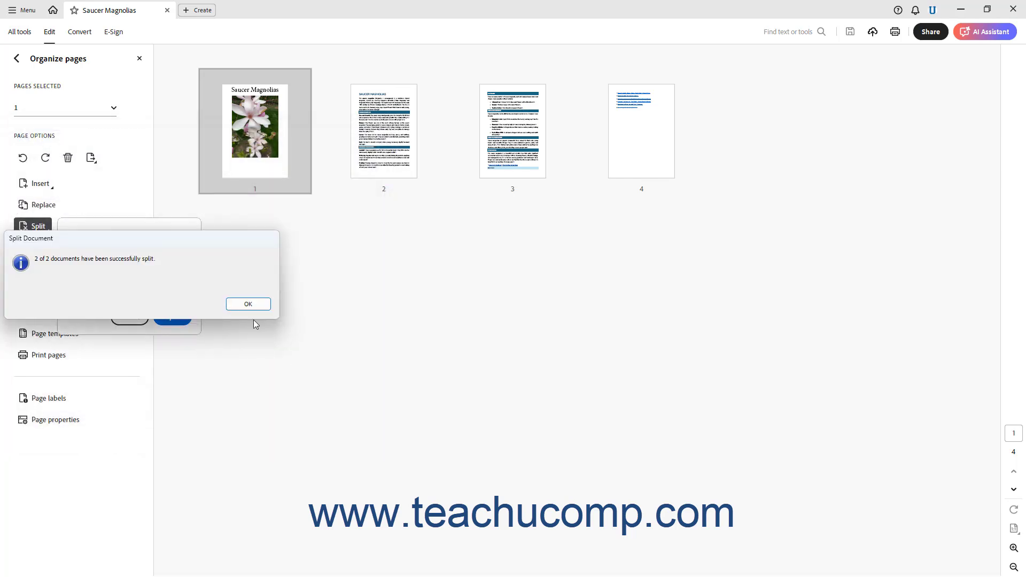
{"action": "left_click", "coordinate": [260, 307]}
{"action": "left_click", "coordinate": [130, 316]}
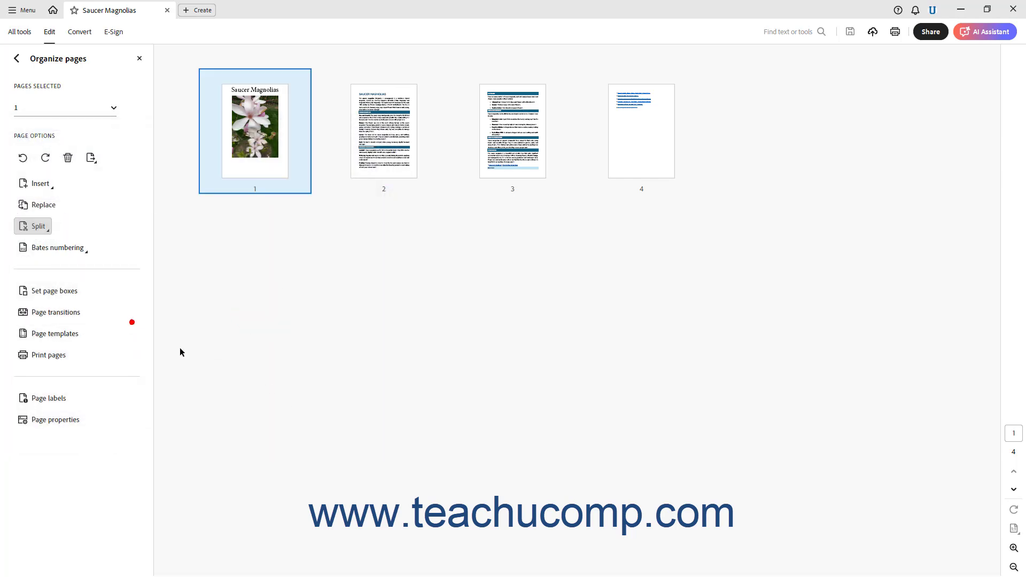